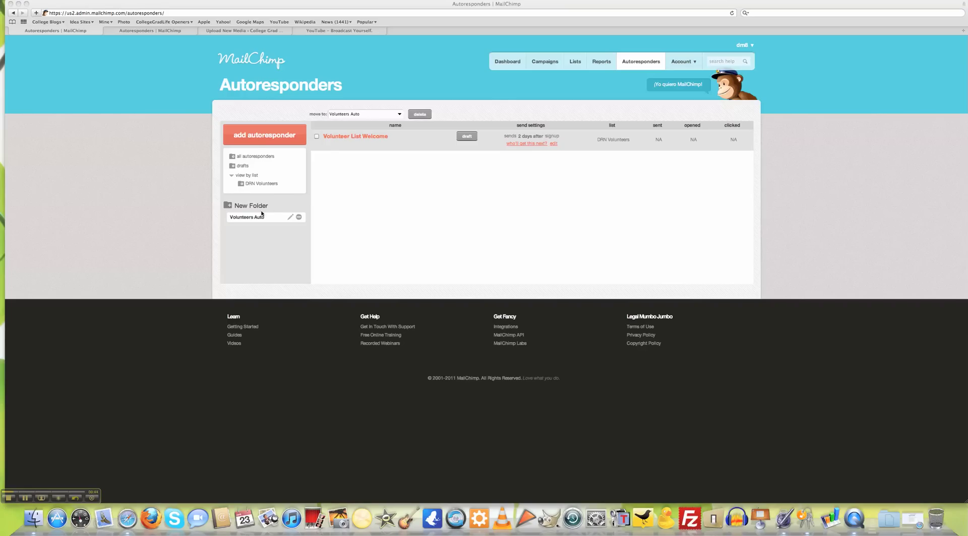
- Start creating the 'Volunteer List Welcome' autoresponder email in the Campaign Builder
{"action": "left_click", "coordinate": [343, 158]}
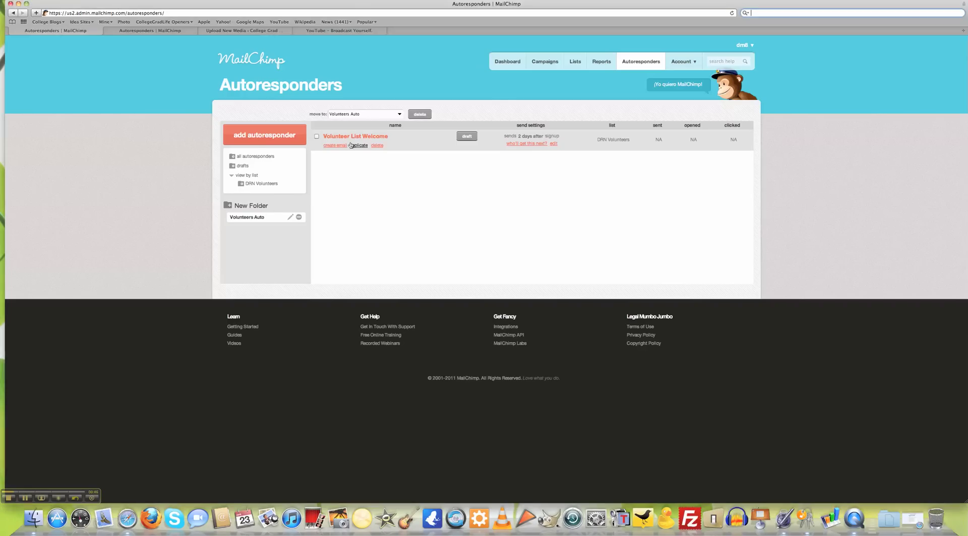
{"action": "mouse_move", "coordinate": [336, 148]}
{"action": "left_click", "coordinate": [336, 146]}
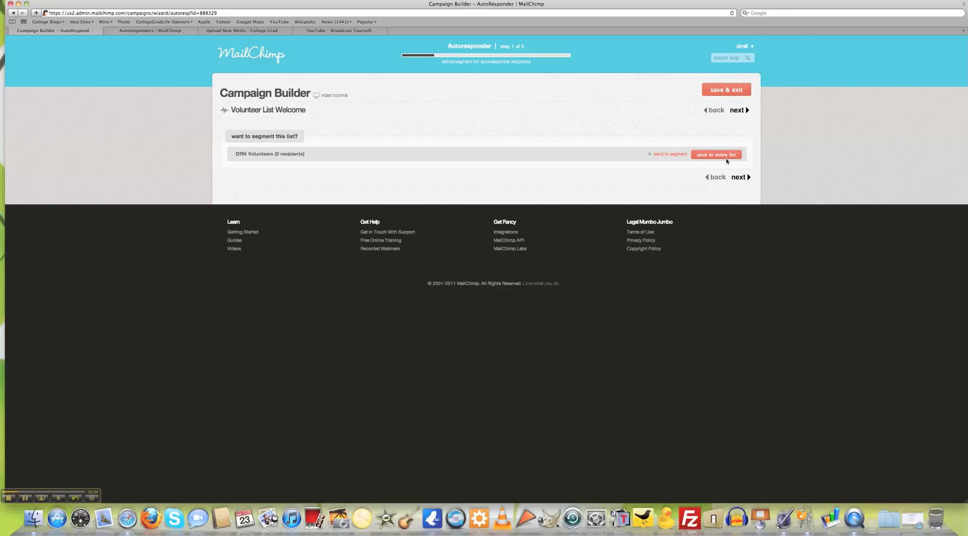
- Send the autoresponder to the entire DRN Volunteers list, then review the campaign name and subject fields
{"action": "left_click", "coordinate": [725, 158]}
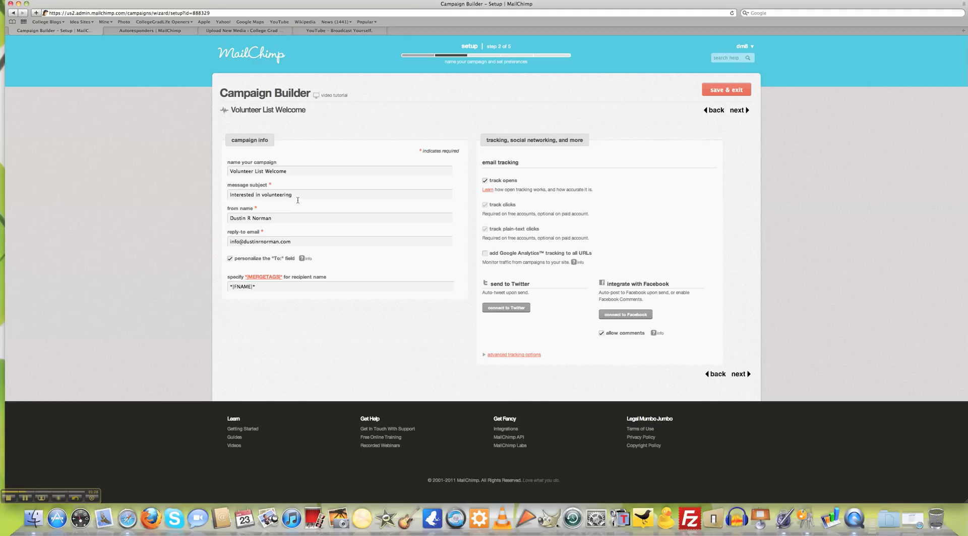
{"action": "left_click_drag", "start_coordinate": [300, 172], "coordinate": [228, 172]}
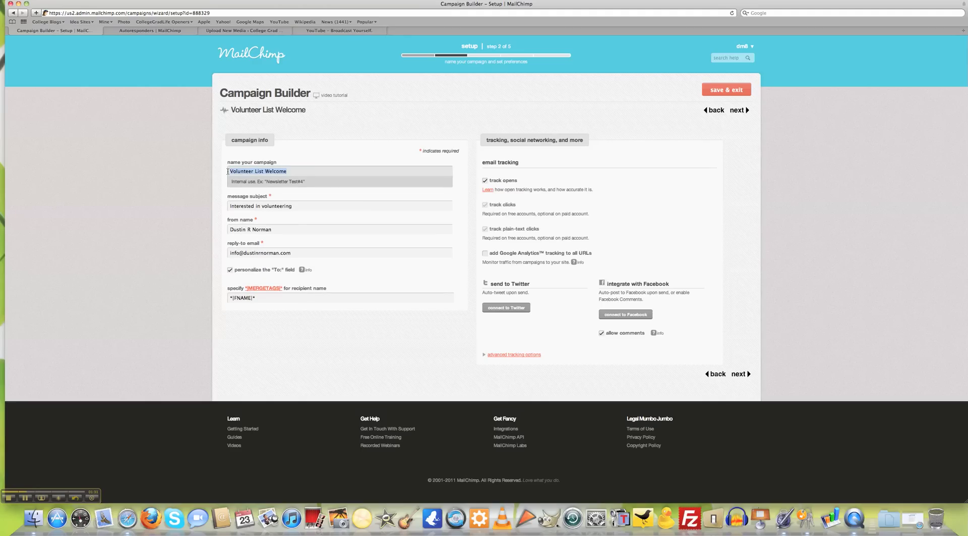
{"action": "left_click", "coordinate": [311, 171]}
{"action": "left_click", "coordinate": [304, 202]}
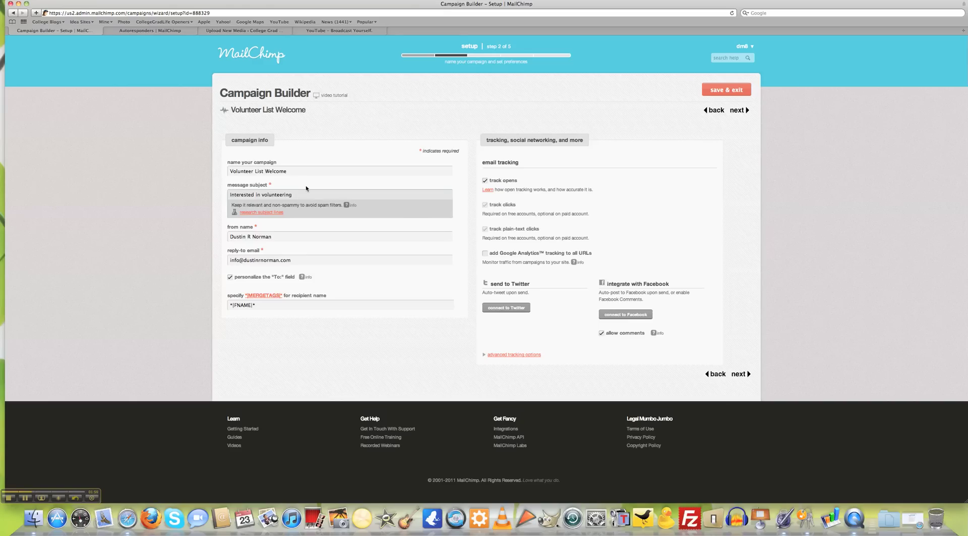
- Replace the subject with a welcome line naming the owner's Volunteer List, then move through the sender and reply-to fields
{"action": "key", "text": "alt+shift+Left"}
{"action": "key", "text": "alt+shift+Left"}
{"action": "key", "text": "alt+shift+Left"}
{"action": "type", "text": "Thank"}
{"action": "key", "text": "BackSpace"}
{"action": "key", "text": "BackSpace"}
{"action": "key", "text": "BackSpace"}
{"action": "key", "text": "BackSpace"}
{"action": "left_click", "coordinate": [304, 237]}
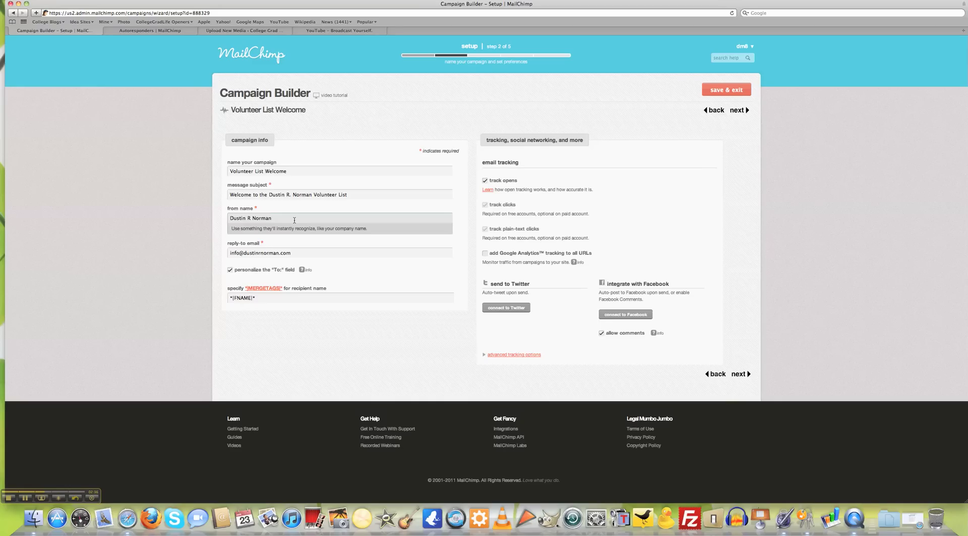
{"action": "left_click", "coordinate": [276, 254]}
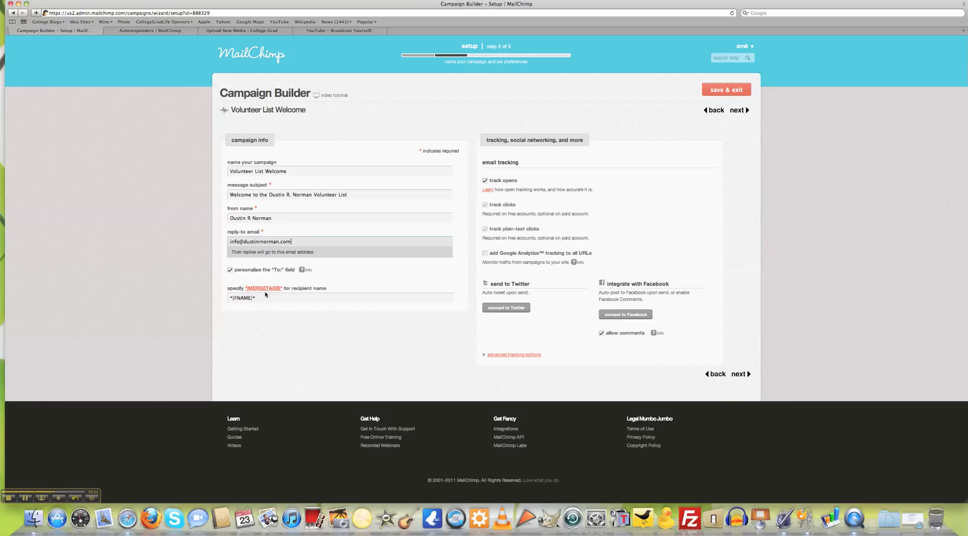
{"action": "left_click", "coordinate": [265, 294]}
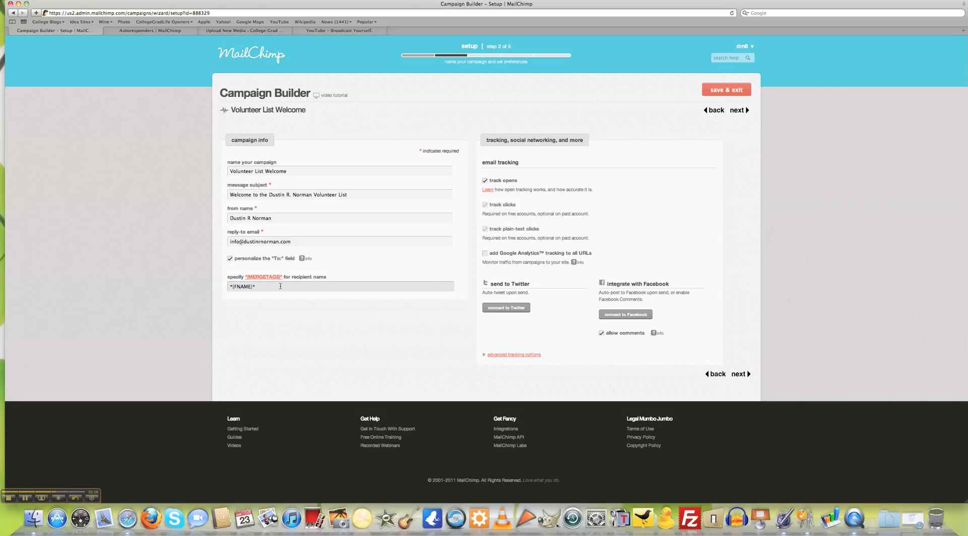
{"action": "left_click_drag", "start_coordinate": [281, 286], "coordinate": [206, 286]}
{"action": "left_click", "coordinate": [210, 288]}
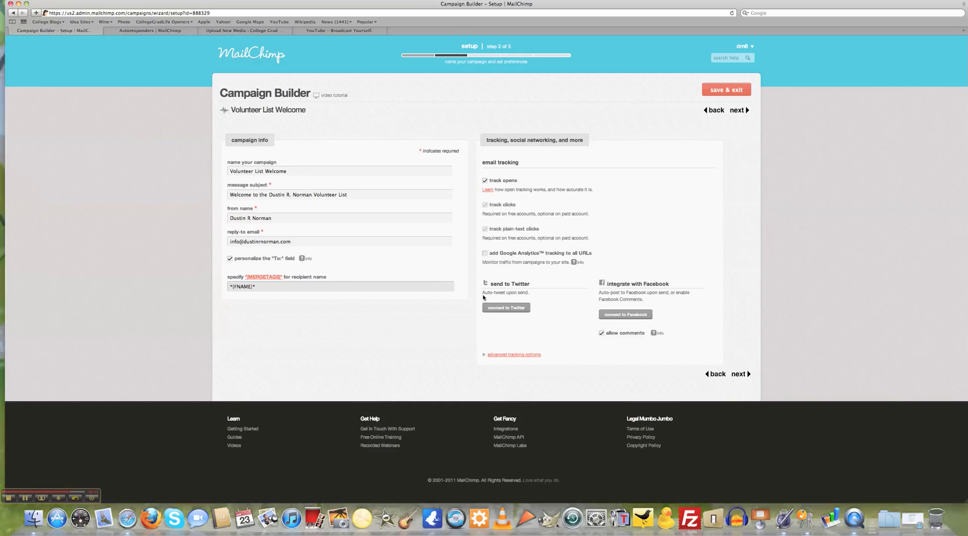
- Try connecting Twitter, come back, then attempt the Facebook connection, which ends on a 404 page
{"action": "left_click_drag", "start_coordinate": [489, 284], "coordinate": [531, 287]}
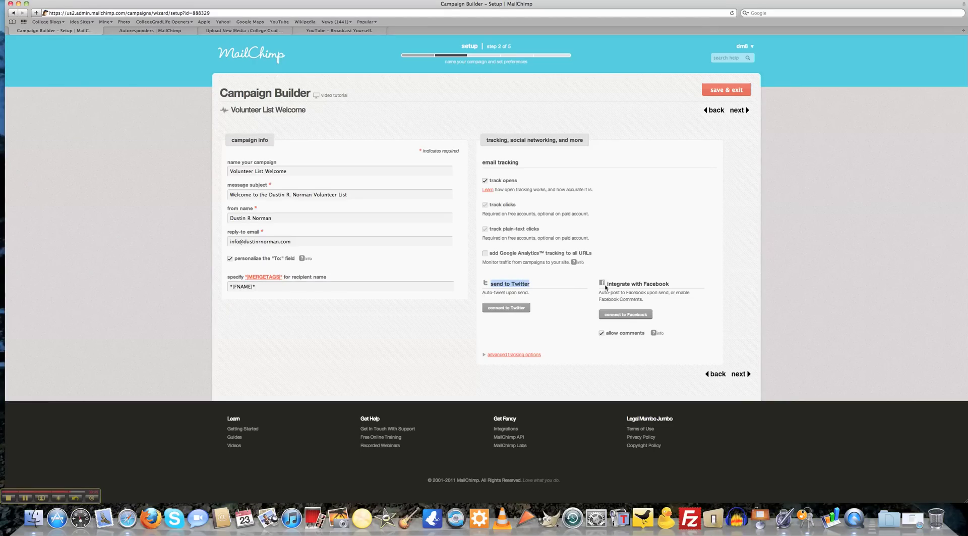
{"action": "left_click_drag", "start_coordinate": [607, 283], "coordinate": [669, 284]}
{"action": "left_click", "coordinate": [564, 303]}
{"action": "left_click", "coordinate": [506, 308]}
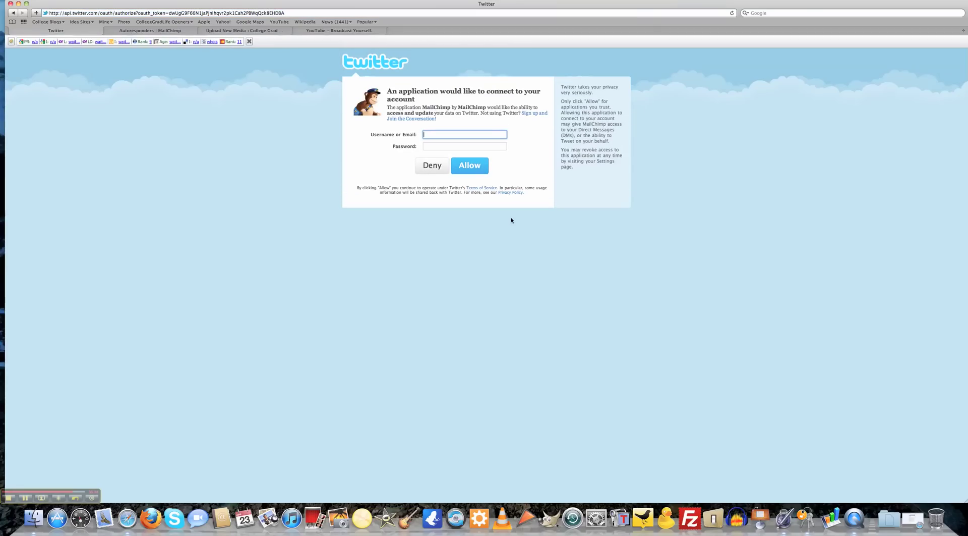
{"action": "key", "text": "super+bracketleft"}
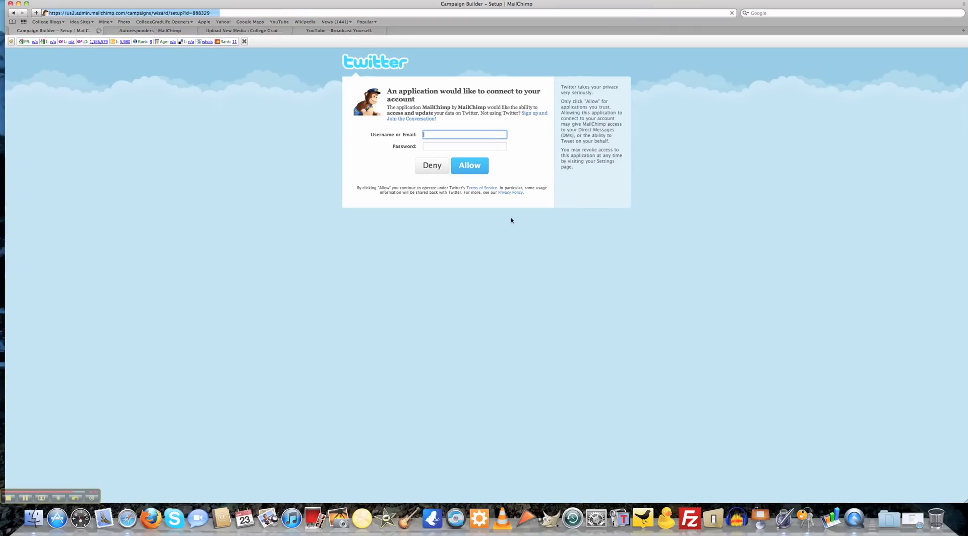
{"action": "left_click", "coordinate": [625, 314]}
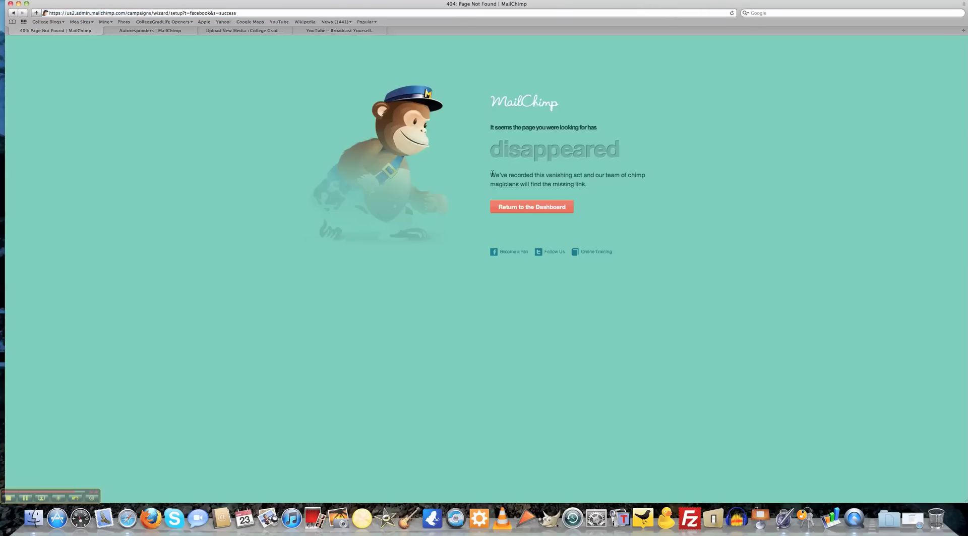
- Leave the 404 error page and return to the MailChimp dashboard
{"action": "key", "text": "super+bracketleft"}
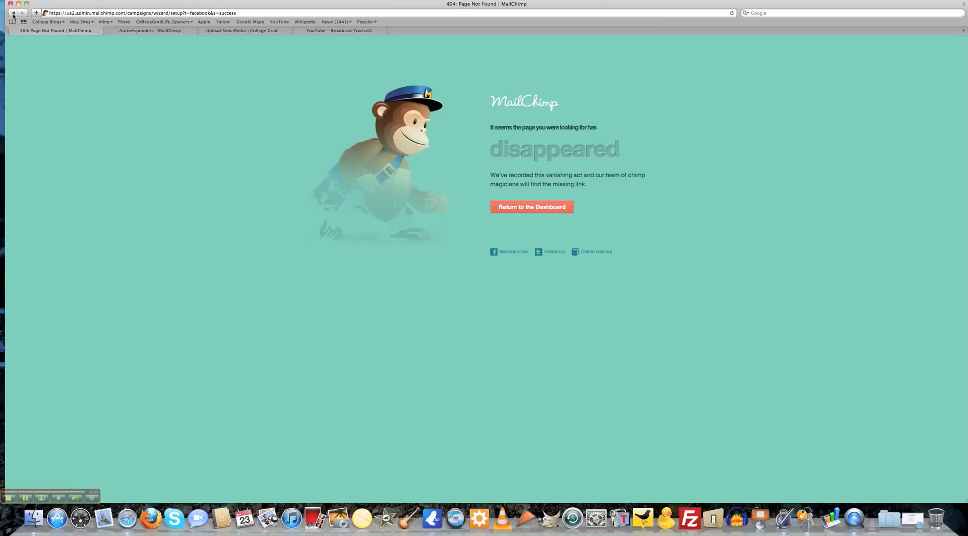
{"action": "left_click", "coordinate": [13, 13]}
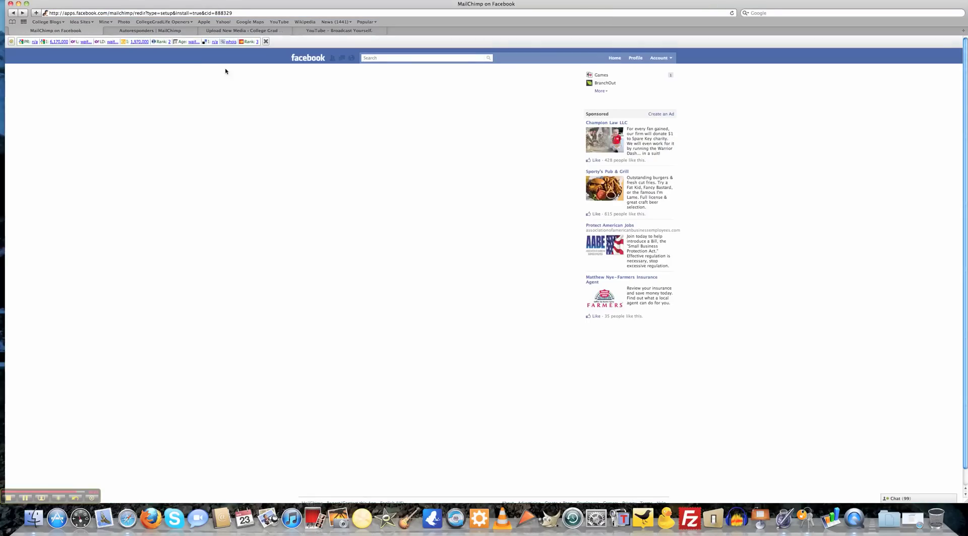
{"action": "left_click", "coordinate": [22, 14]}
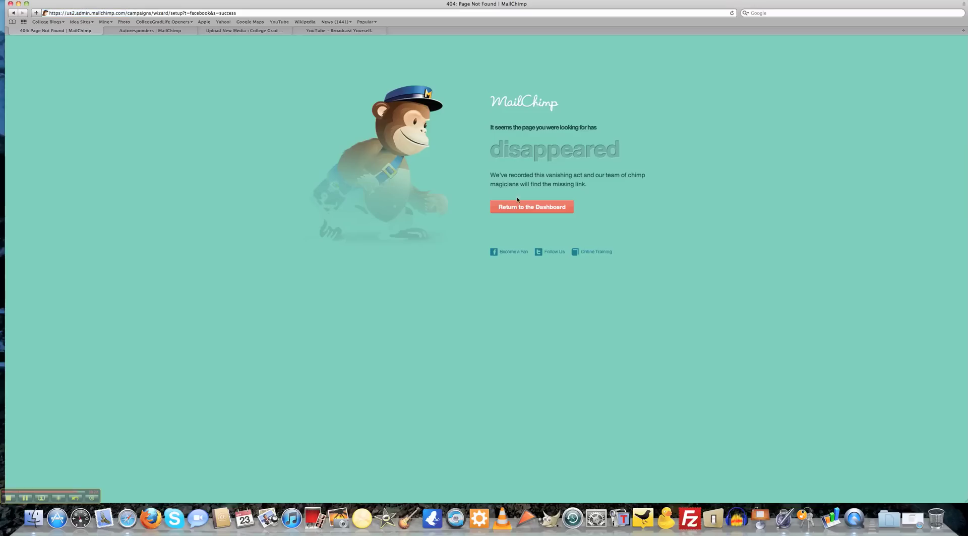
{"action": "left_click", "coordinate": [528, 212]}
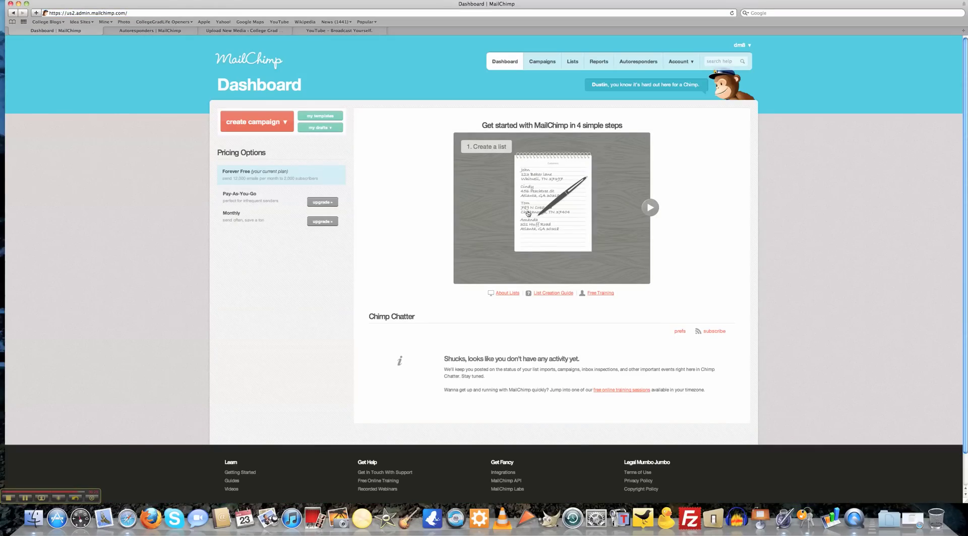
- Reopen the Volunteer List Welcome email from Autoresponders and select its 'Interested in volunteering' subject
{"action": "left_click", "coordinate": [636, 63]}
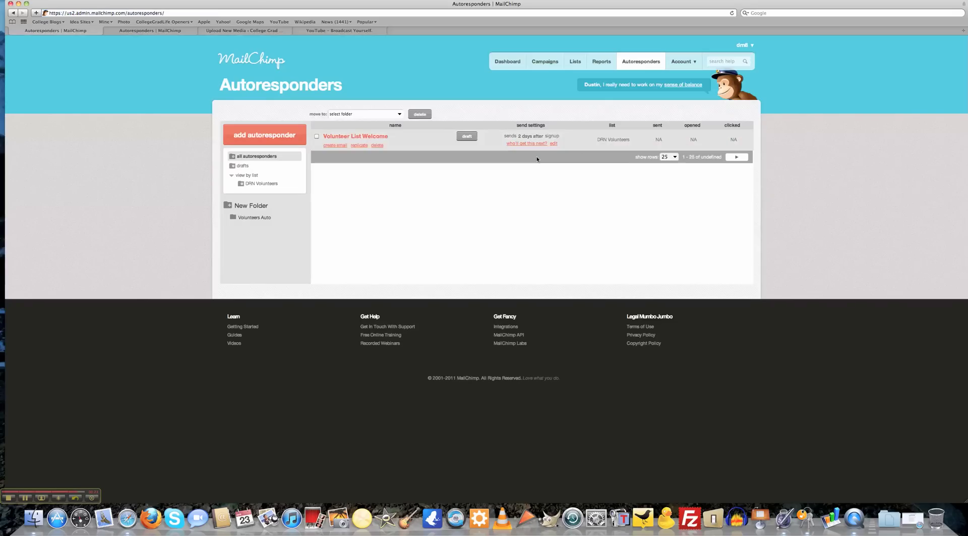
{"action": "left_click", "coordinate": [334, 145]}
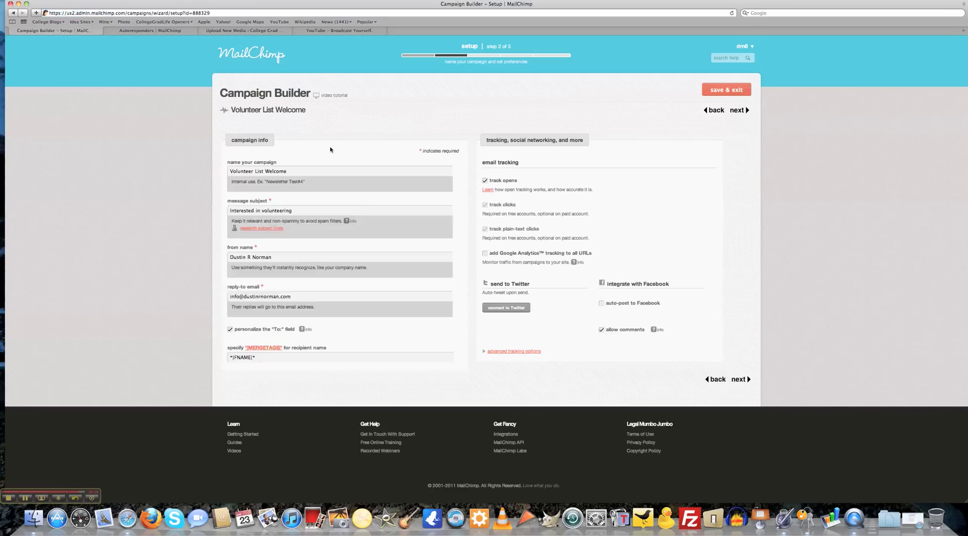
{"action": "triple_click", "coordinate": [348, 196]}
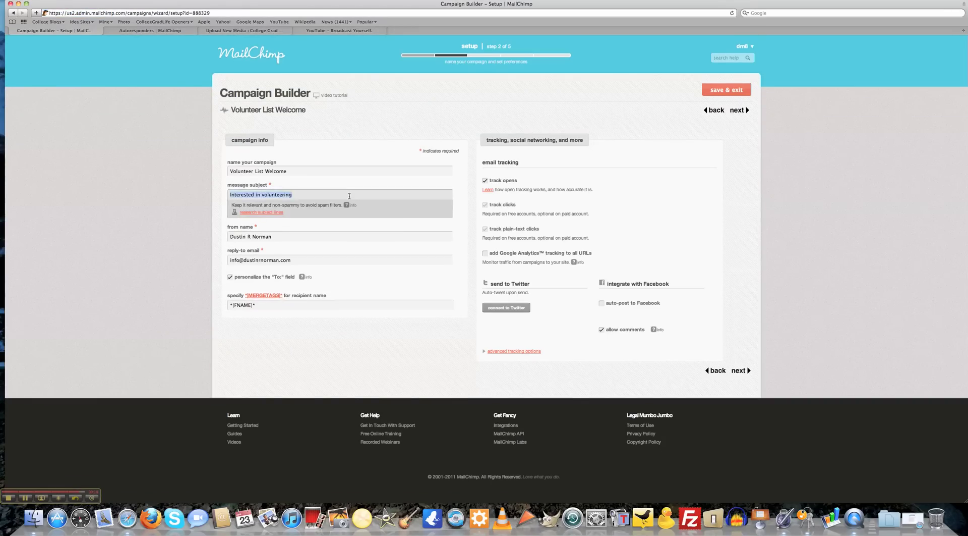